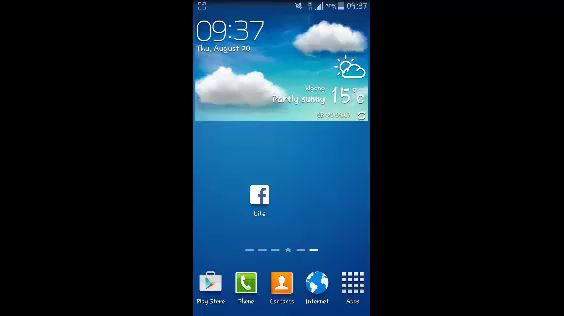
# Open the app drawer and page back to its first page showing Settings
pyautogui.click(353, 283)
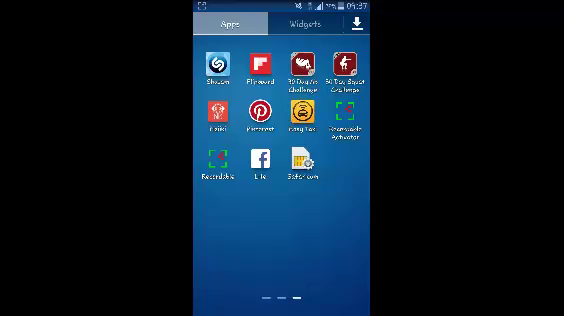
pyautogui.moveTo(300, 215); pyautogui.dragTo(365, 212)
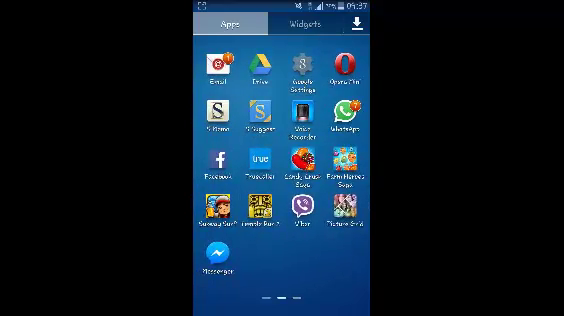
pyautogui.moveTo(240, 180); pyautogui.dragTo(340, 180)
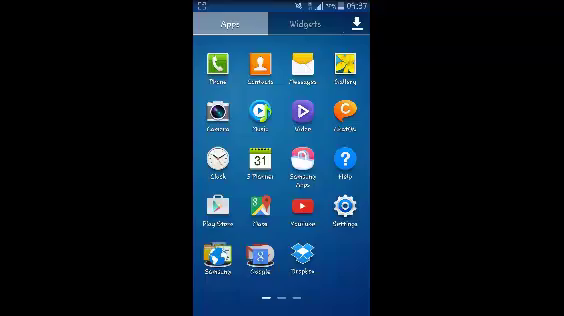
# Launch Google Play Store and go to My apps to see pending updates
pyautogui.click(217, 208)
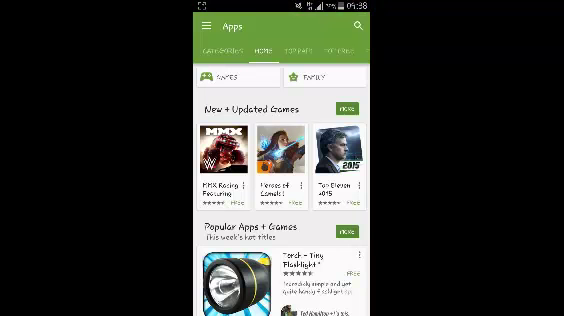
pyautogui.click(206, 26)
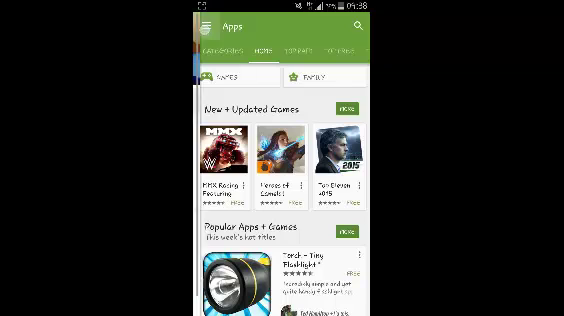
pyautogui.click(240, 124)
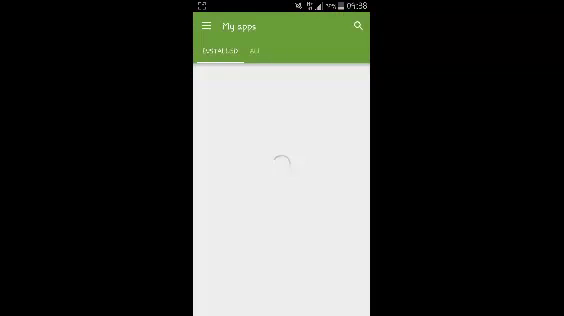
pyautogui.scroll(-3, 280, 180)
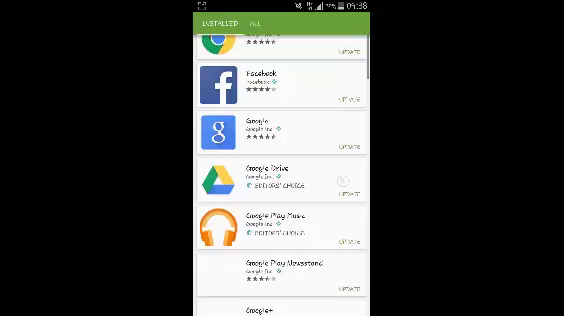
pyautogui.scroll(3, 280, 180)
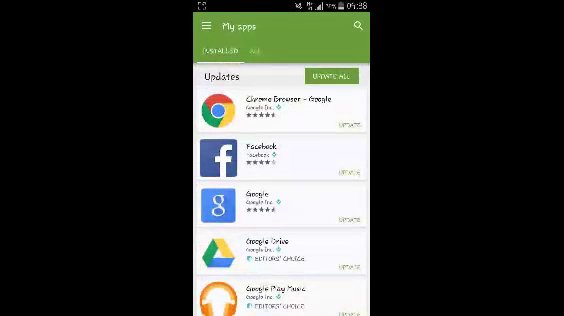
# Open Chrome Browser from the Updates list and request its update
pyautogui.click(280, 108)
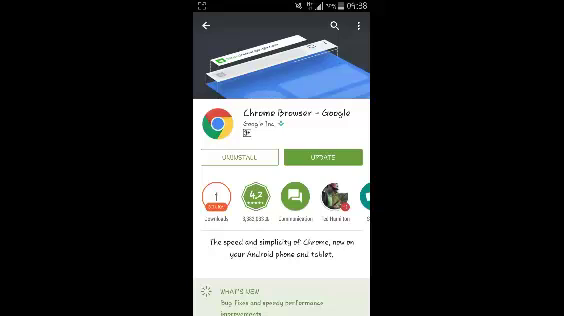
pyautogui.click(323, 157)
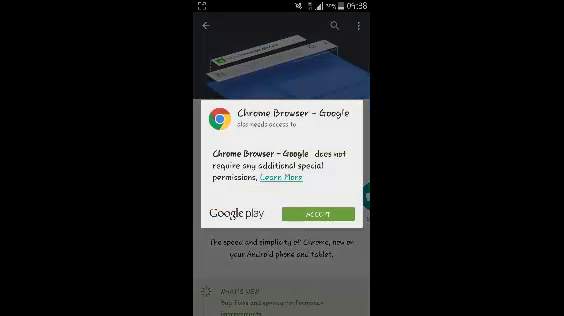
# Accept Chrome Browser's permissions prompt so the update download begins
pyautogui.click(318, 213)
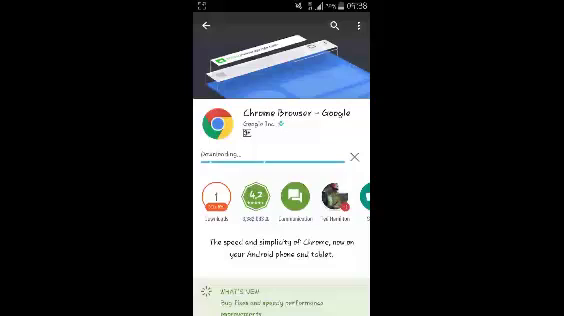